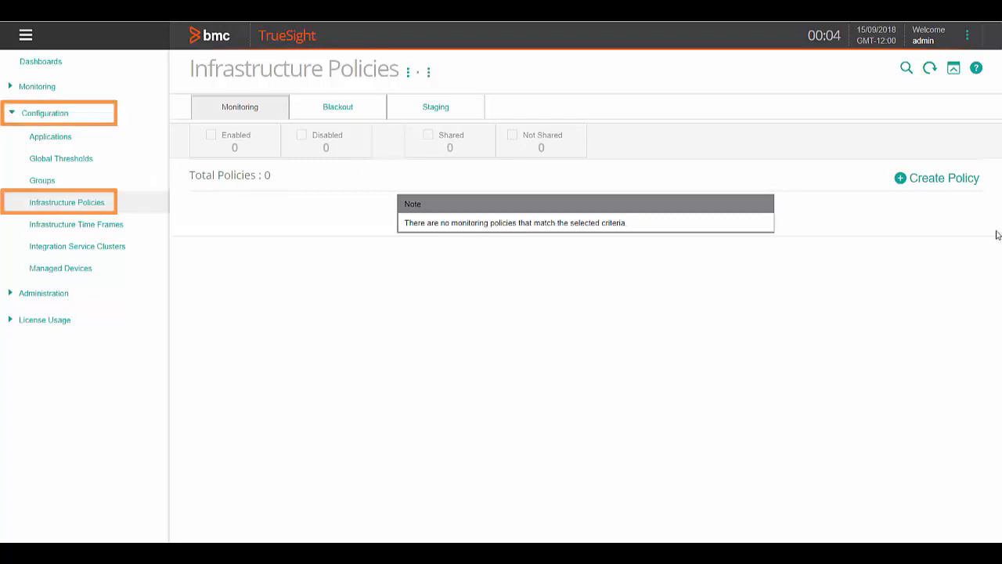
- Create an enabled policy named Oracle Data Guard Environment Monitoring with precedence 900, selecting agents whose Agent Host Name equals the target host
{"action": "left_click", "coordinate": [937, 180]}
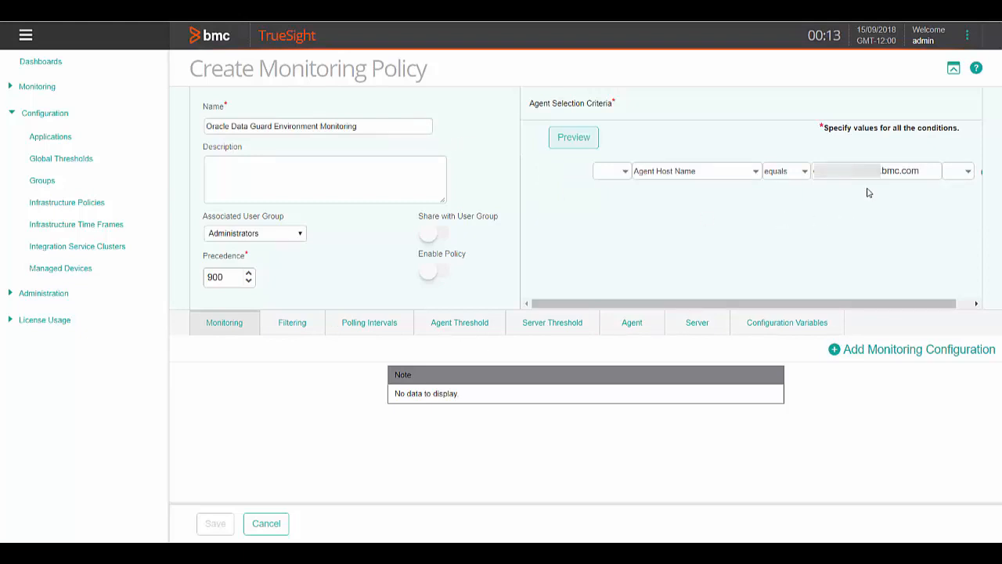
{"action": "left_click", "coordinate": [429, 271]}
- Add an Oracle Enterprise Database 1.0.00 configuration with profile Oracle Environment Monitoring and type Oracle Data Guard Database, enabling global logging
{"action": "left_click", "coordinate": [899, 354]}
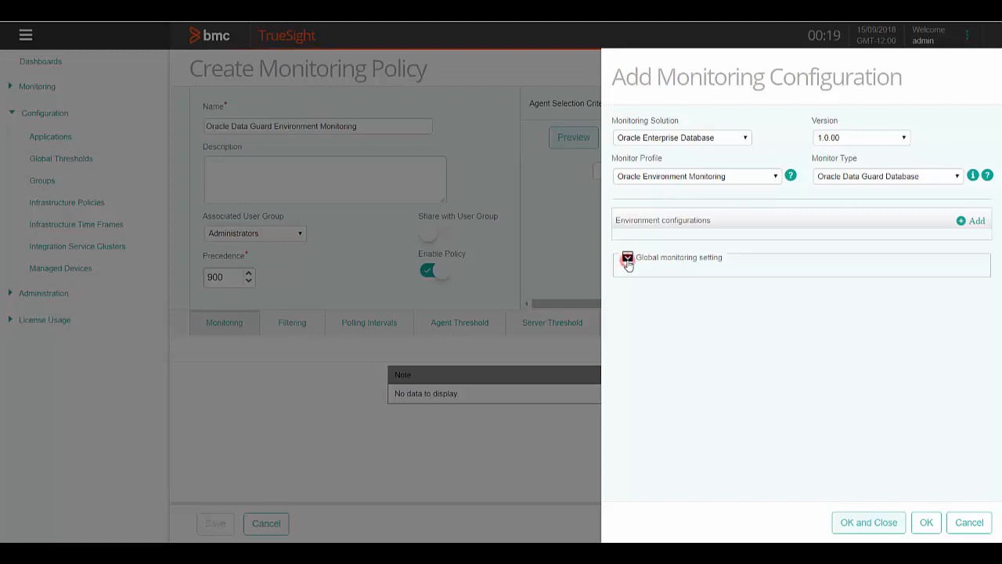
{"action": "left_click", "coordinate": [627, 258]}
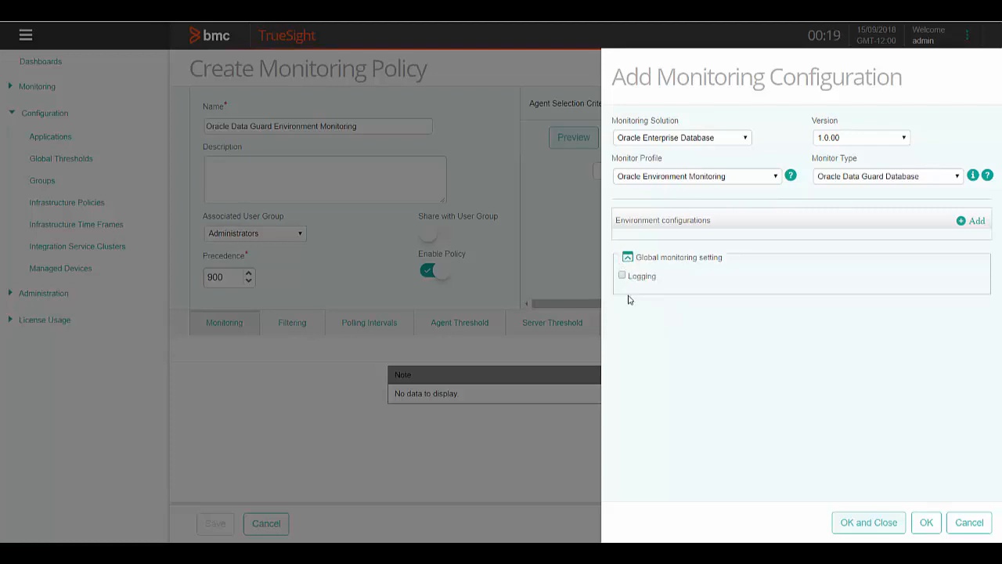
{"action": "left_click", "coordinate": [623, 276]}
- Add an environment configuration named Oracle-DataGuard-Monitoring and enable logging in its environment settings
{"action": "left_click", "coordinate": [972, 224]}
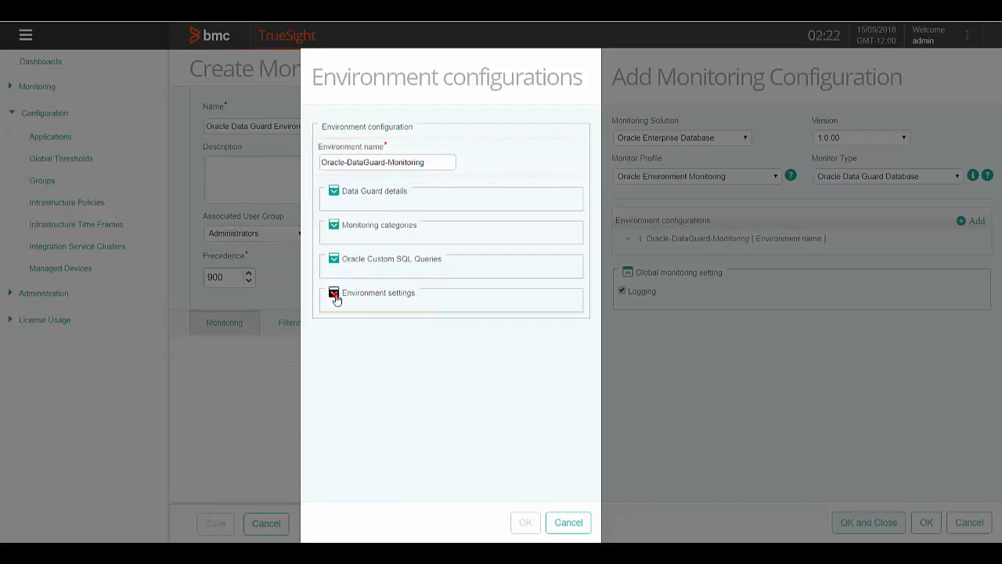
{"action": "left_click", "coordinate": [335, 296]}
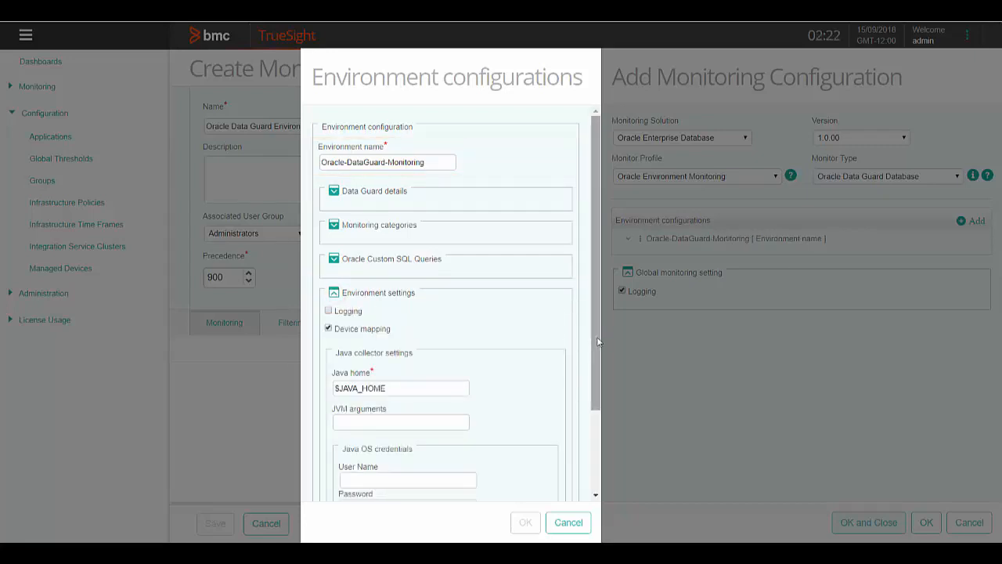
{"action": "left_click", "coordinate": [590, 469]}
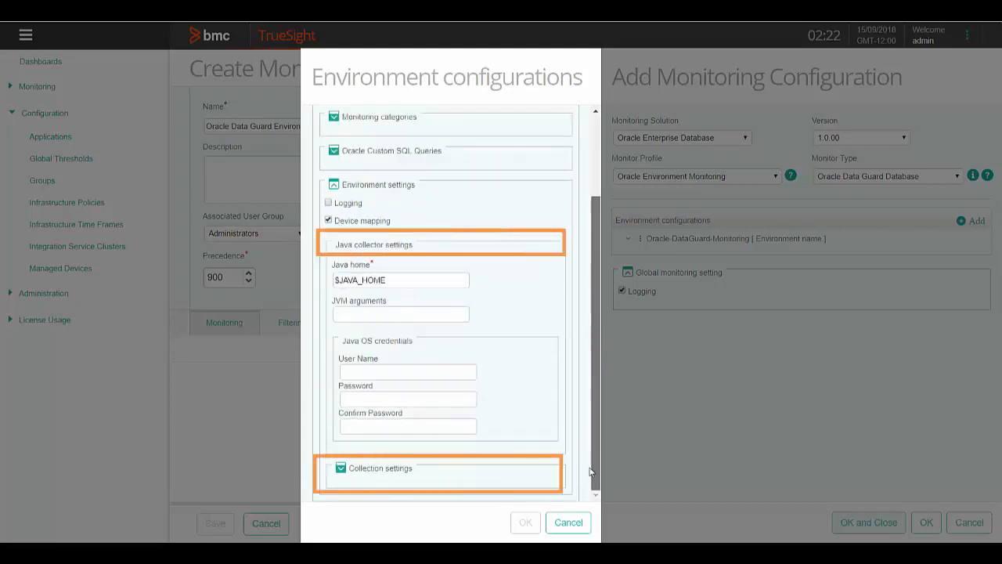
{"action": "left_click", "coordinate": [329, 203]}
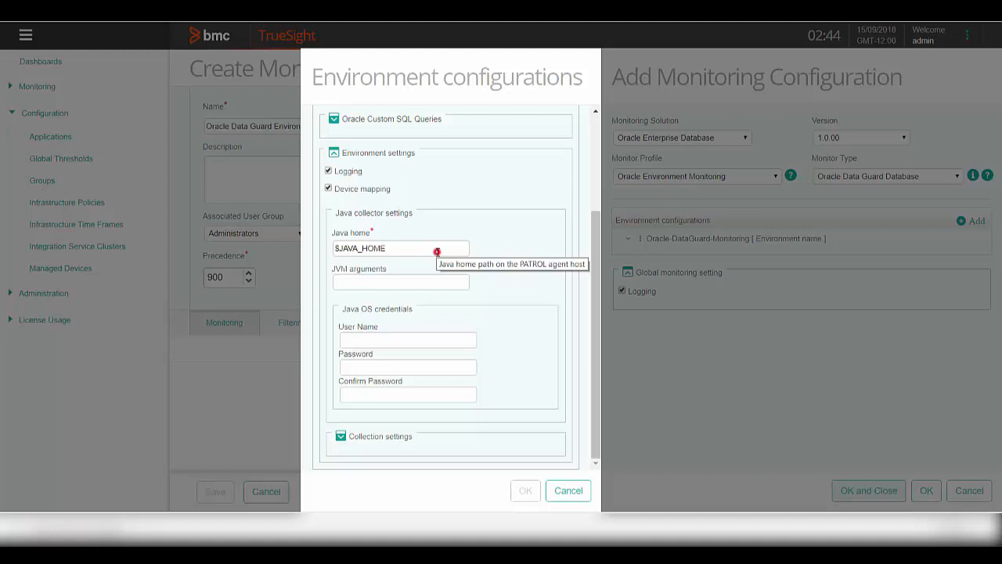
- Set Java home to /usr/lib/jvm/java-1.8.0-openjdk-1.8.0.171-8.b10.el7_5.x86_64/jre, leaving the JVM arguments blank, and check the environment's collection settings
{"action": "triple_click", "coordinate": [436, 250]}
{"action": "key", "text": "ctrl+v"}
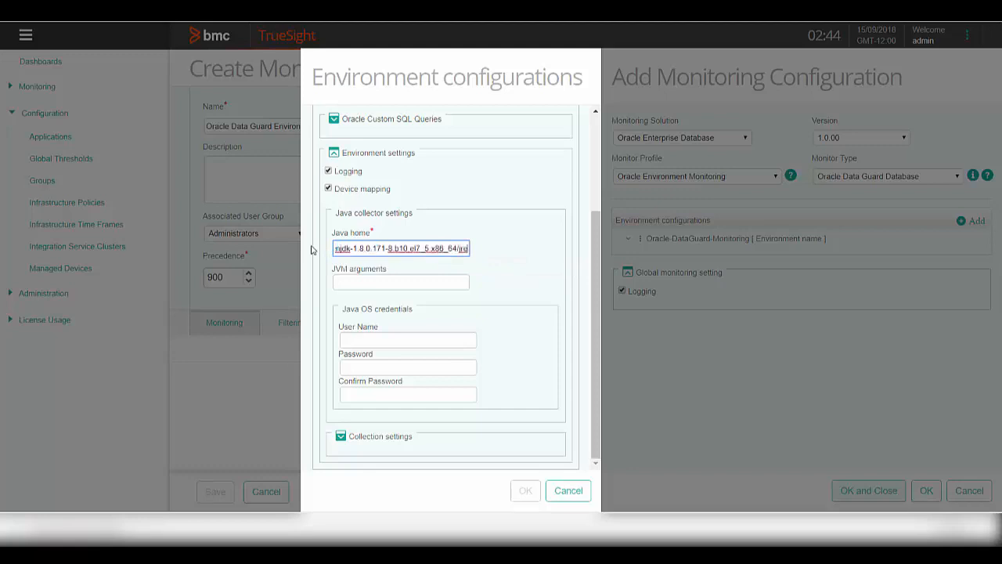
{"action": "left_click", "coordinate": [409, 284]}
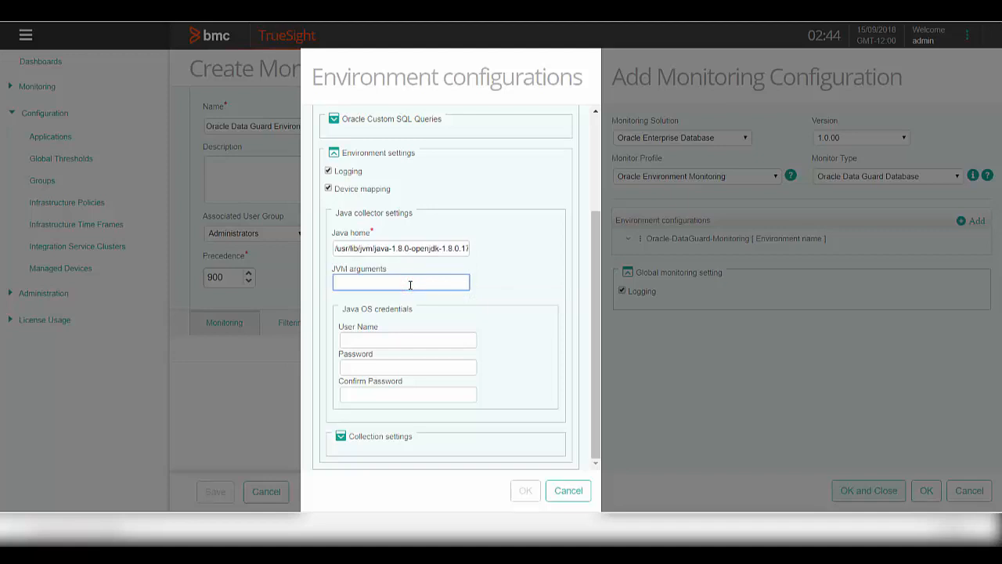
{"action": "left_click", "coordinate": [515, 371]}
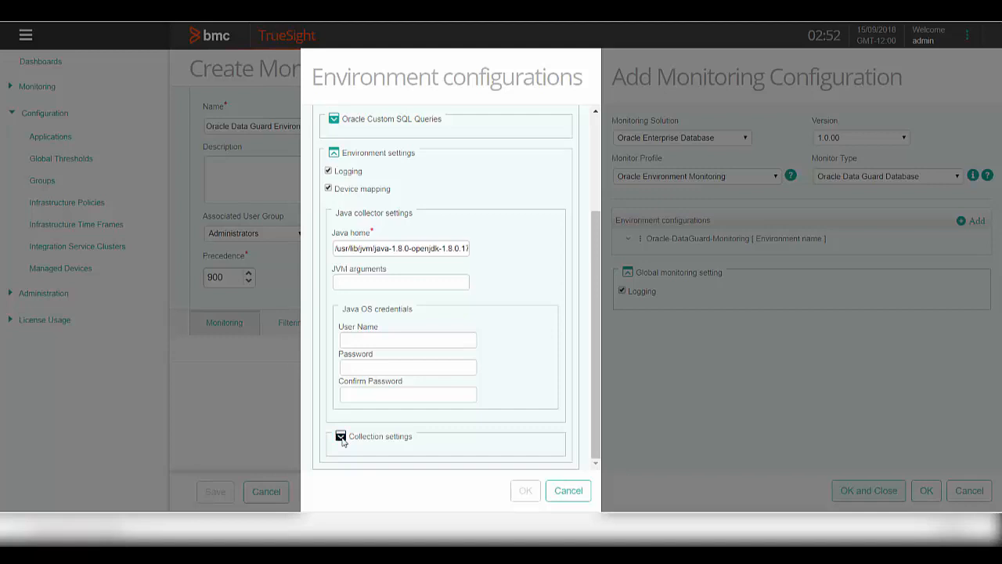
{"action": "left_click", "coordinate": [341, 436]}
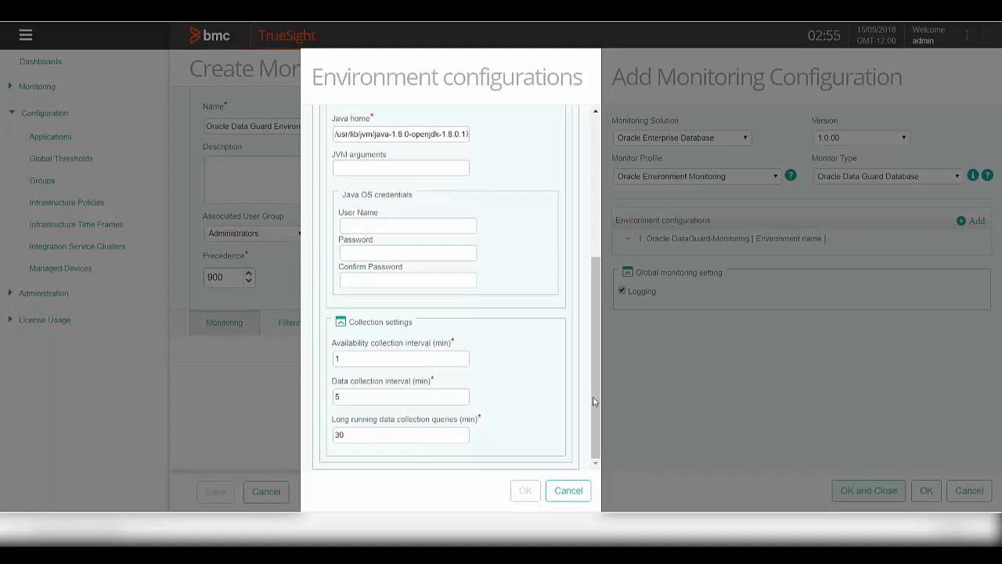
{"action": "left_click_drag", "start_coordinate": [592, 396], "coordinate": [522, 257]}
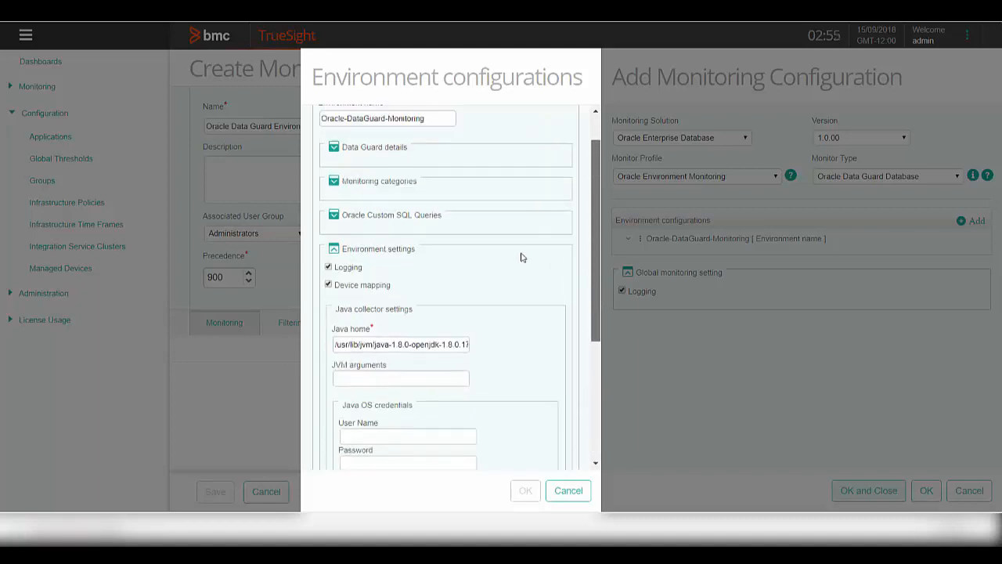
{"action": "left_click", "coordinate": [333, 249]}
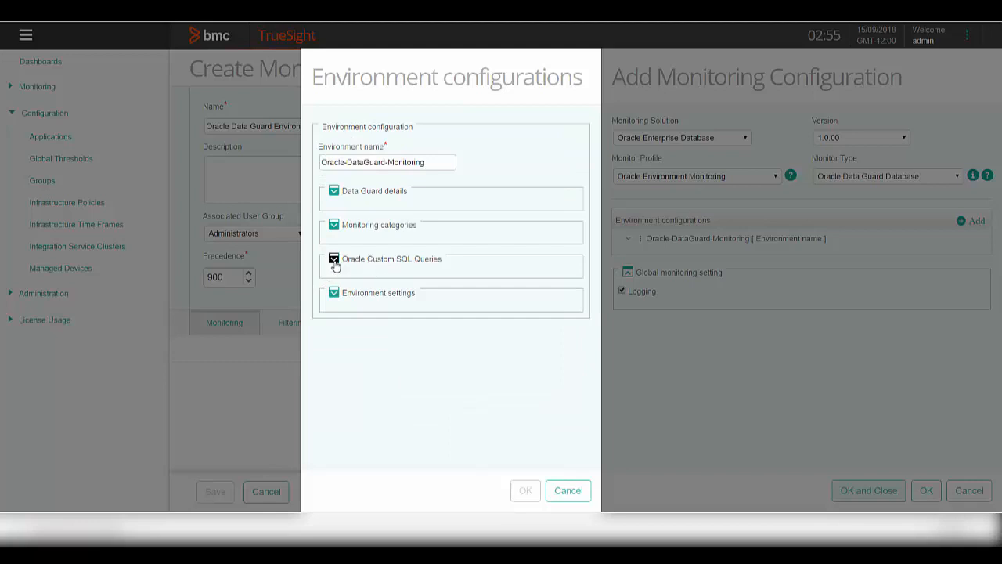
- Add a custom SQL query named ArchivedLog_Space_UsedPercent that selects PERCENT_SPACE_USED, with a collection time of 10 minutes
{"action": "left_click", "coordinate": [333, 259]}
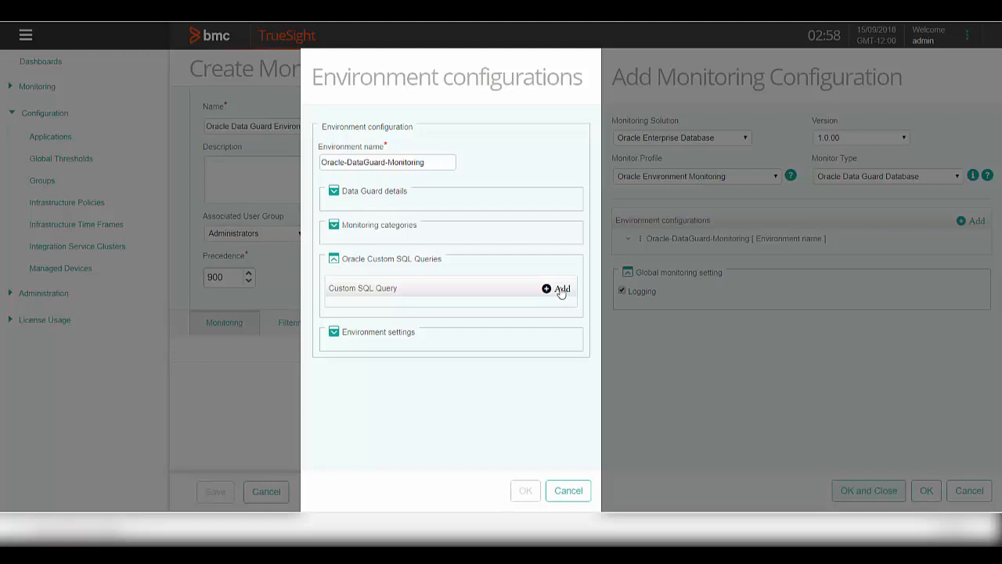
{"action": "left_click", "coordinate": [561, 290]}
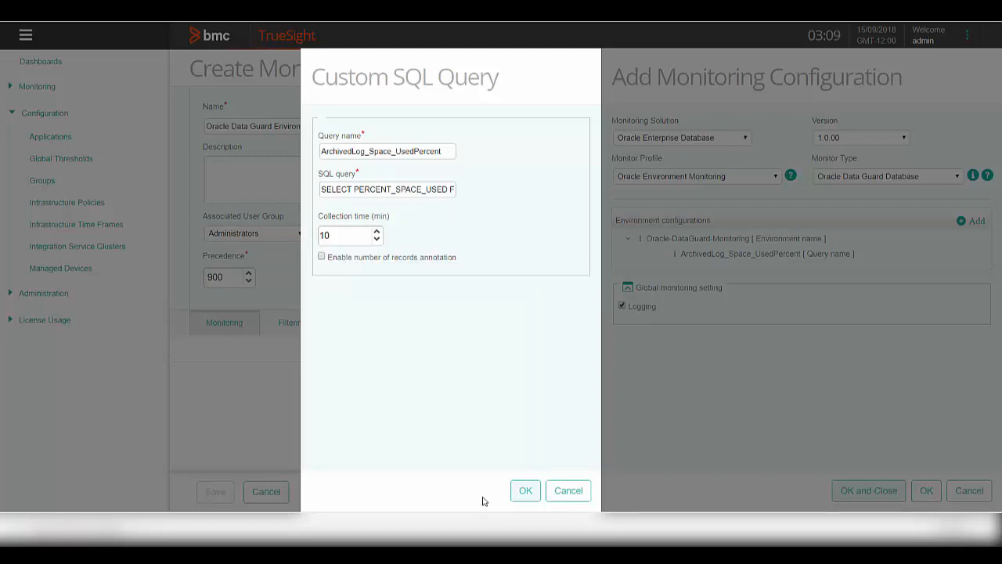
{"action": "left_click", "coordinate": [519, 493]}
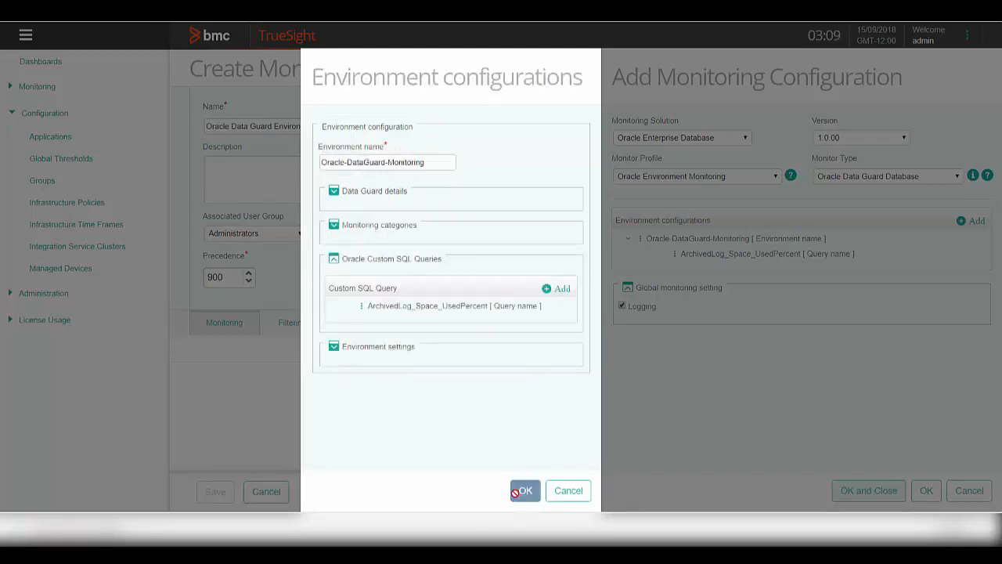
{"action": "left_click", "coordinate": [334, 263]}
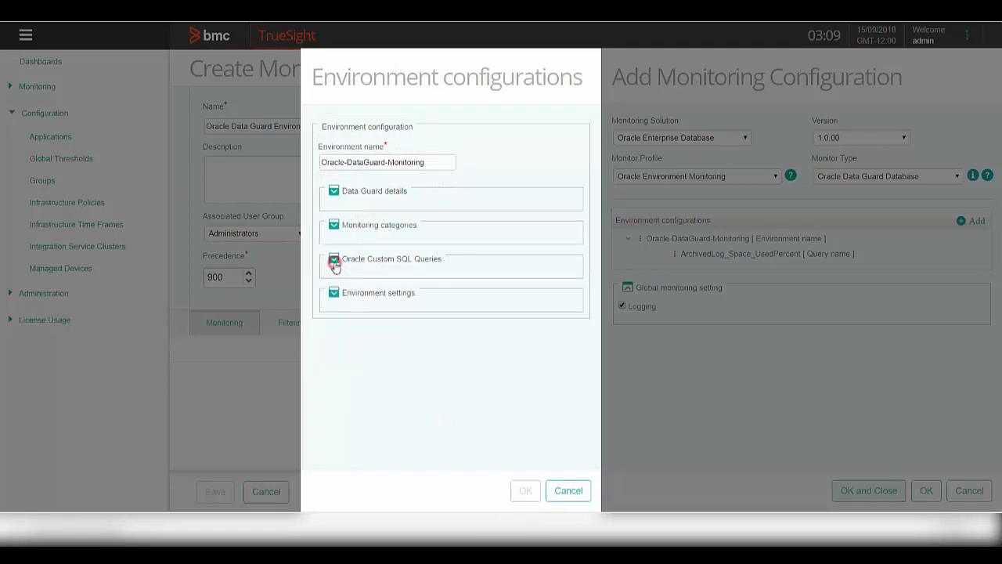
- Enable tablespace monitoring in the monitoring categories and keep its filtering mode at None
{"action": "left_click", "coordinate": [333, 226]}
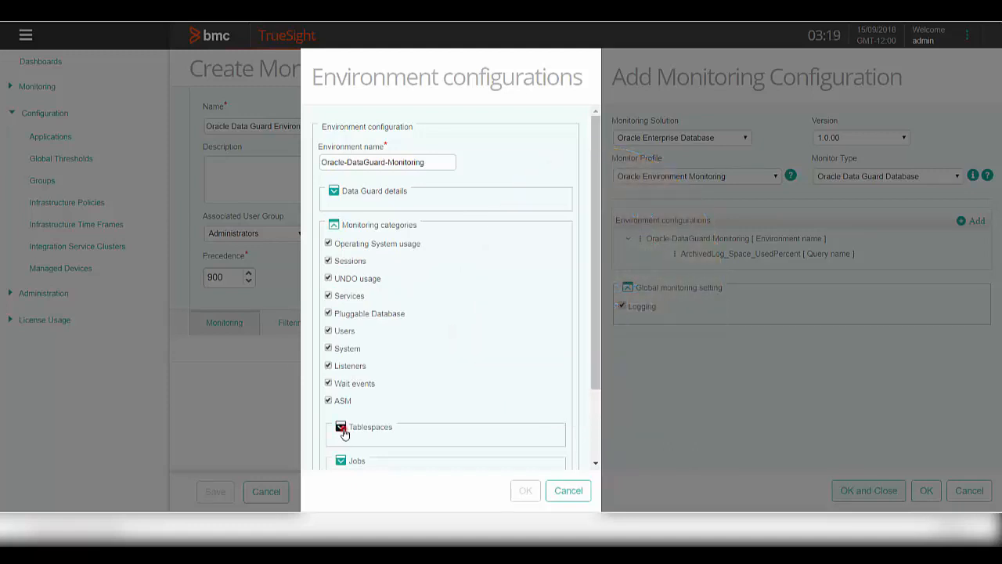
{"action": "scroll", "coordinate": [595, 313], "scroll_direction": "down", "scroll_amount": 2}
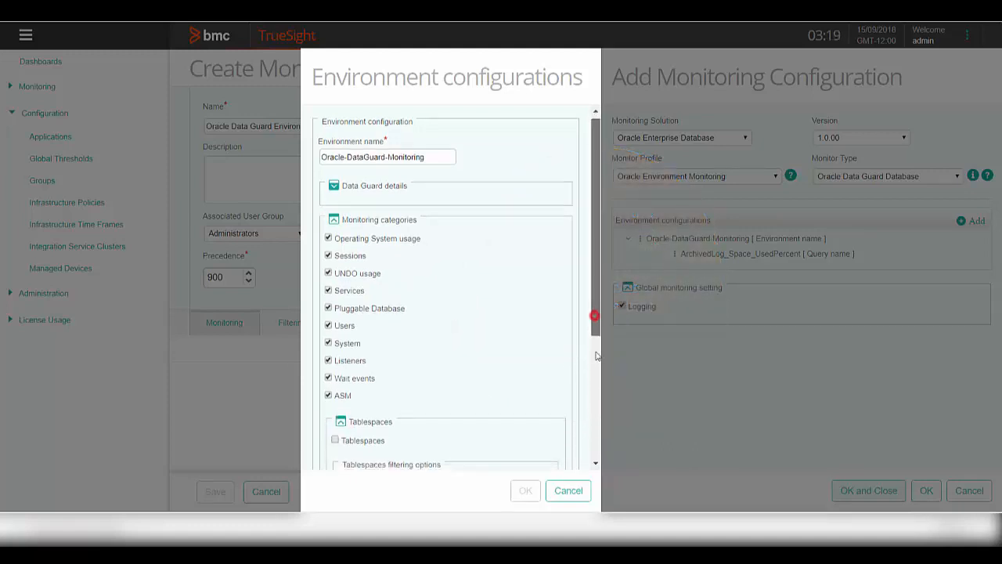
{"action": "scroll", "coordinate": [600, 419], "scroll_direction": "down", "scroll_amount": 2}
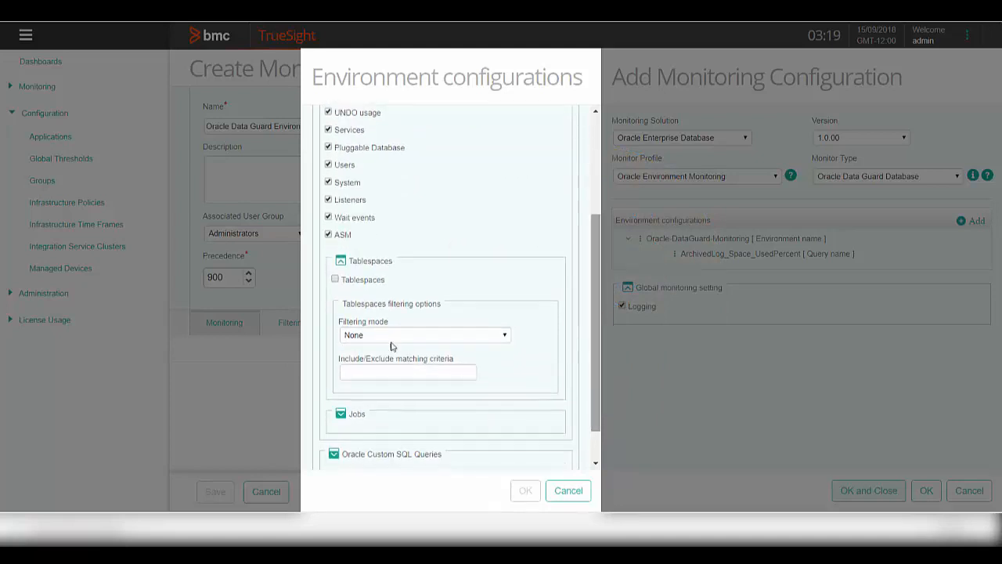
{"action": "left_click", "coordinate": [335, 280]}
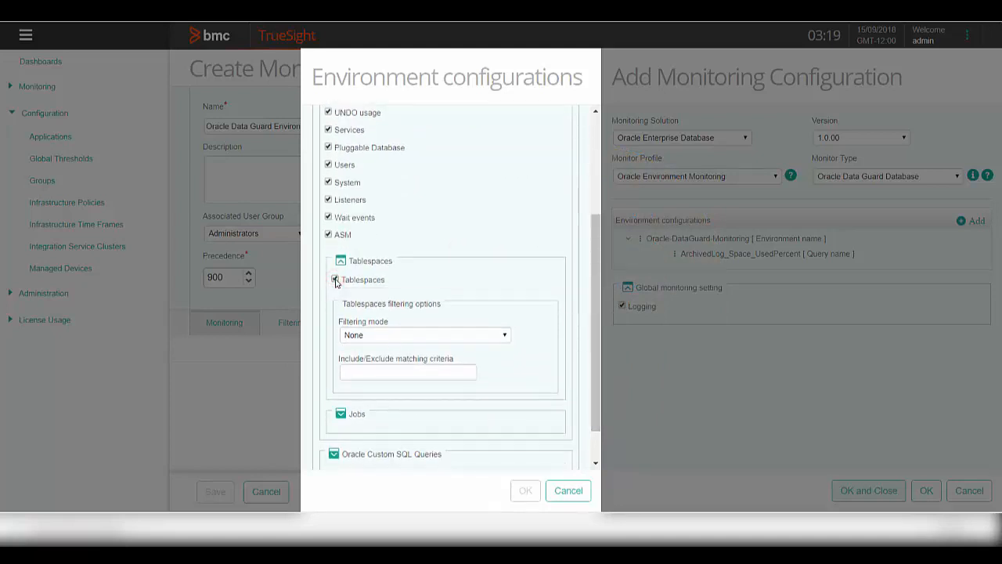
{"action": "left_click", "coordinate": [505, 336]}
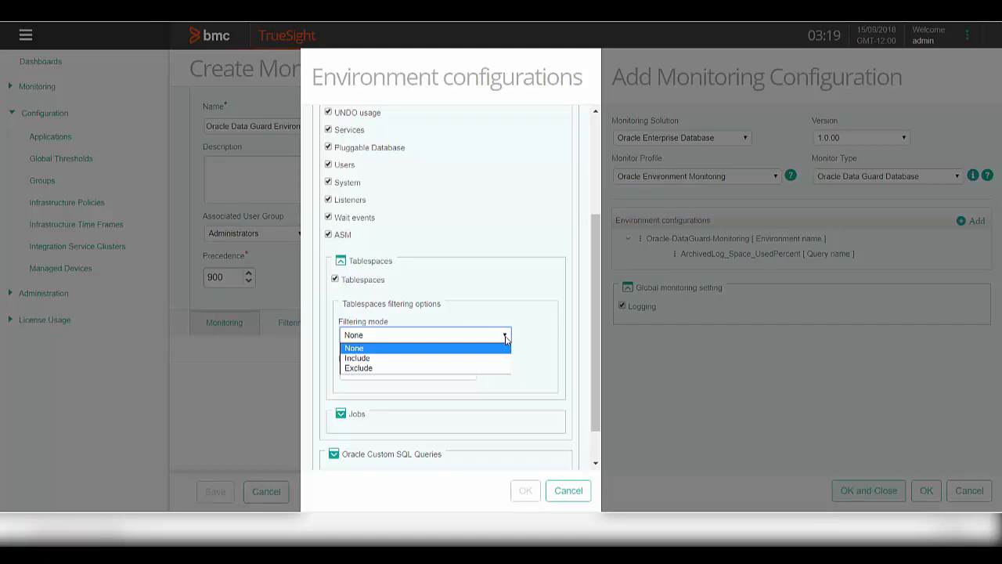
{"action": "left_click", "coordinate": [505, 336]}
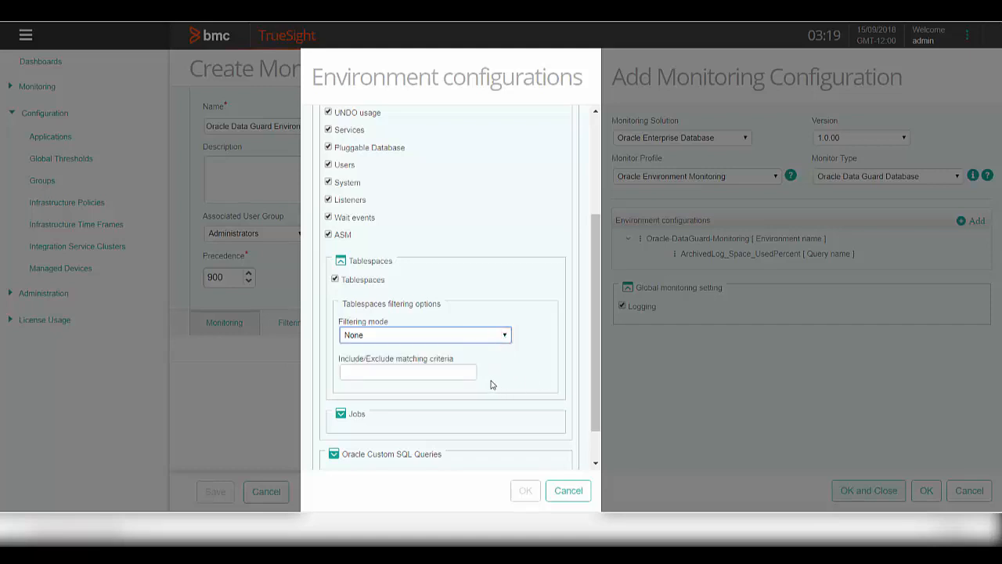
{"action": "mouse_move", "coordinate": [459, 373]}
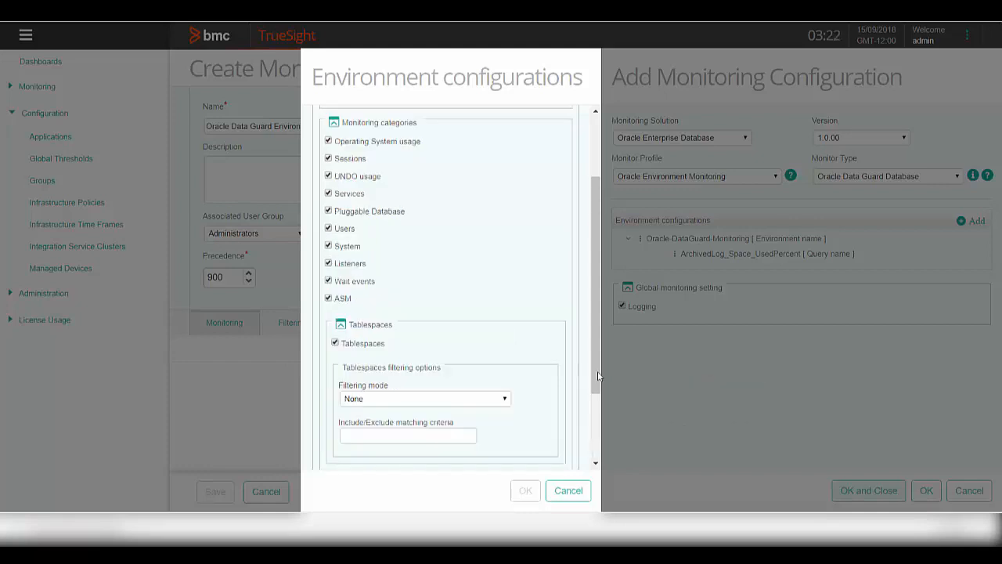
- Enable monitoring of Oracle jobs with the default job times and collapse the monitoring categories
{"action": "left_click_drag", "start_coordinate": [597, 374], "coordinate": [570, 490]}
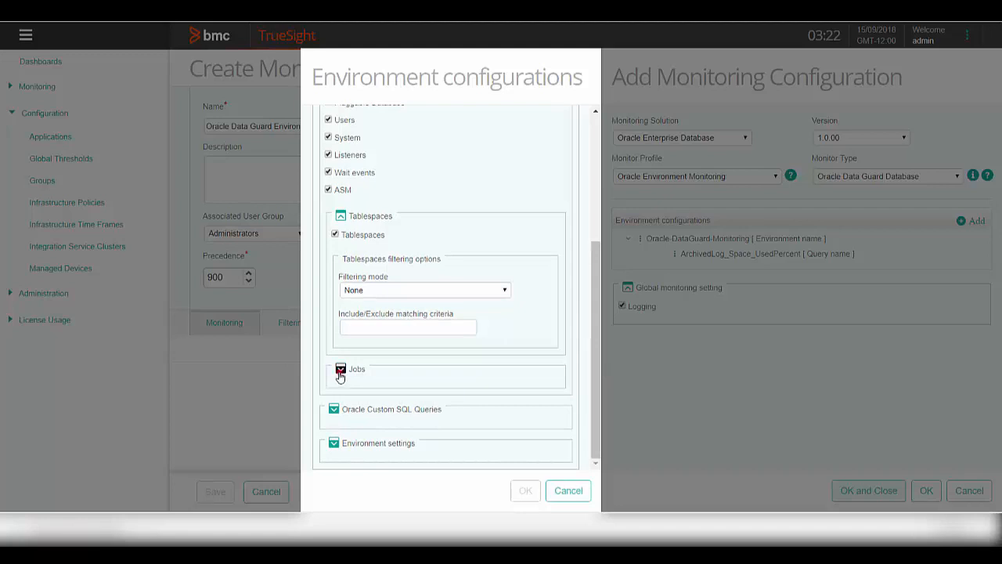
{"action": "left_click", "coordinate": [340, 368]}
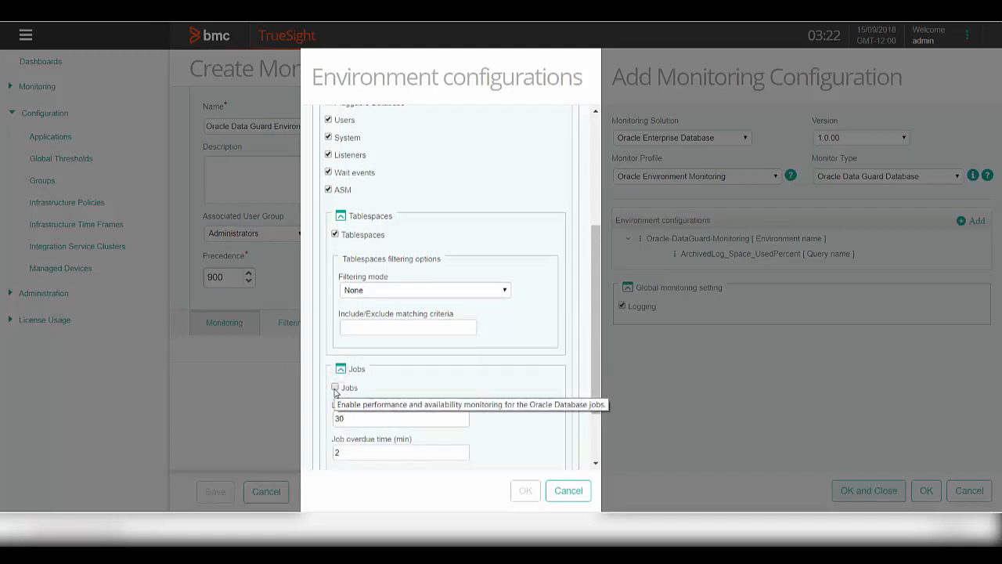
{"action": "left_click", "coordinate": [335, 387]}
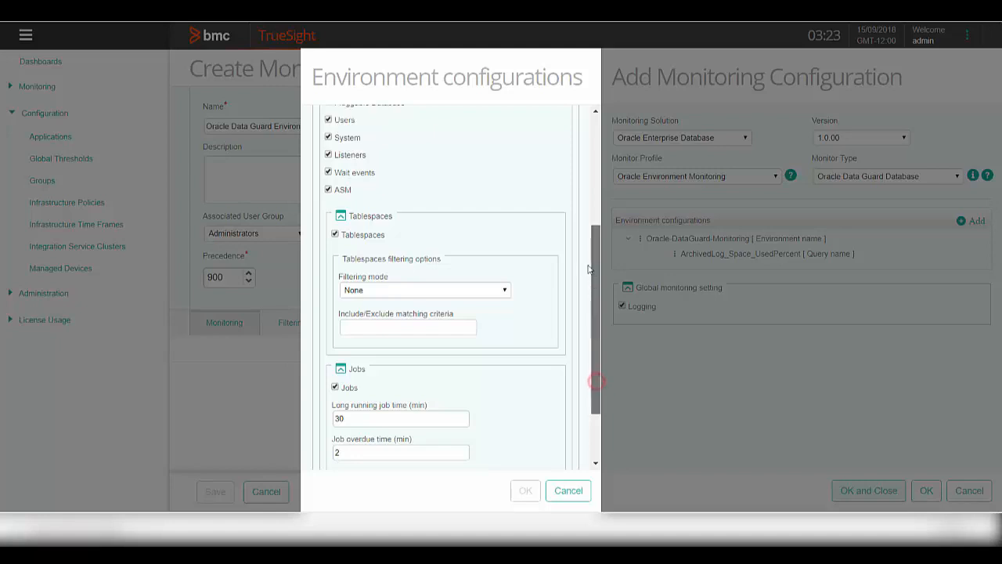
{"action": "left_click_drag", "start_coordinate": [593, 382], "coordinate": [581, 166]}
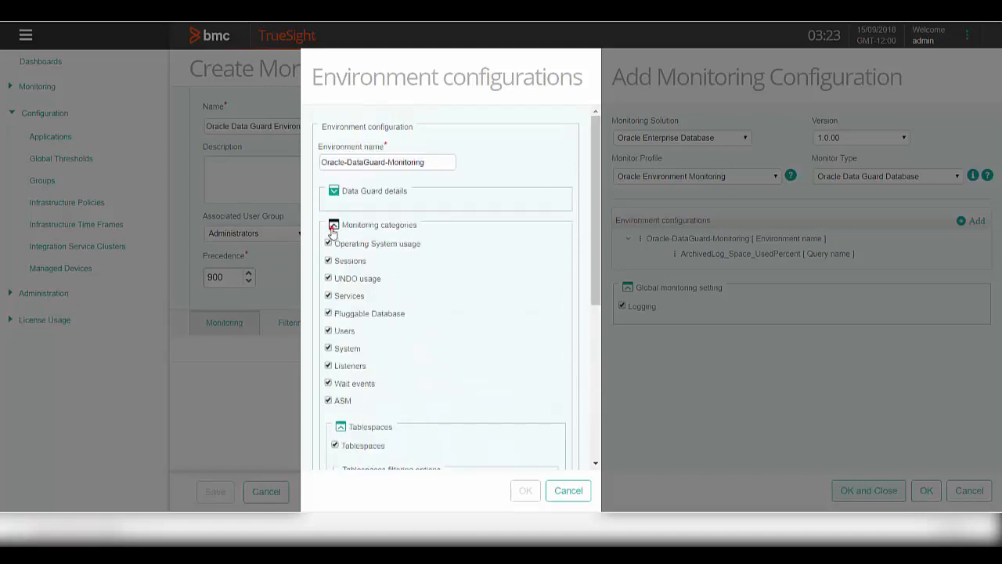
{"action": "left_click", "coordinate": [331, 228]}
- Enter SID koeorcl and the SYSDBA user name and password, and add four Oracle hosts, the first on port 1521 as primary node
{"action": "left_click", "coordinate": [334, 190]}
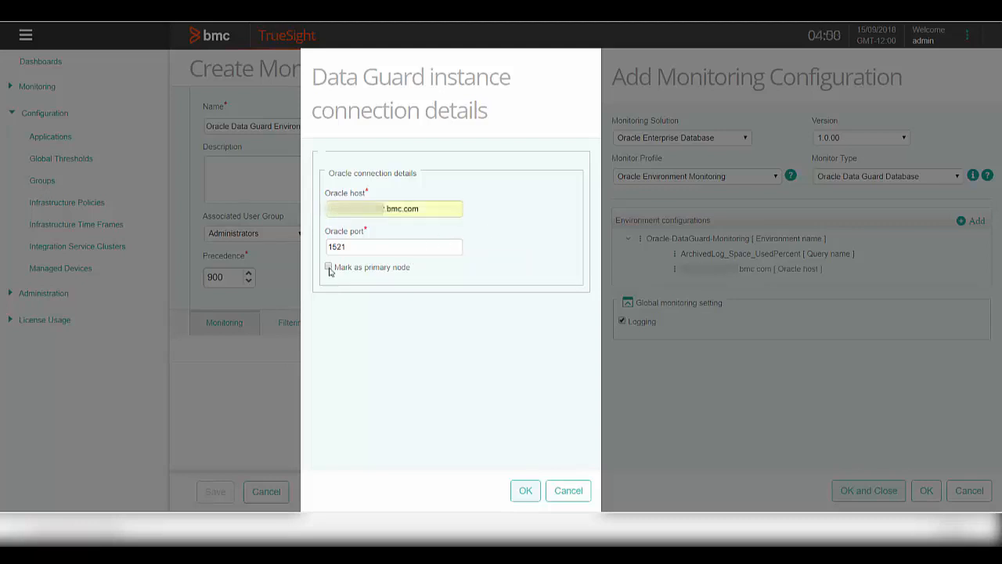
{"action": "left_click", "coordinate": [328, 266]}
{"action": "left_click", "coordinate": [527, 493]}
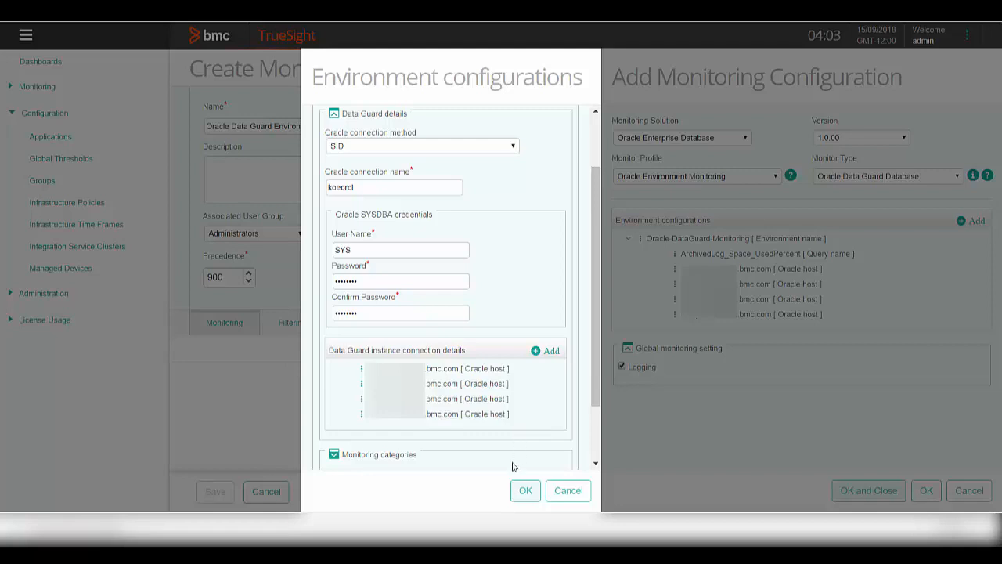
- Confirm the environment and monitoring configurations and save the new infrastructure policy
{"action": "left_click", "coordinate": [525, 491]}
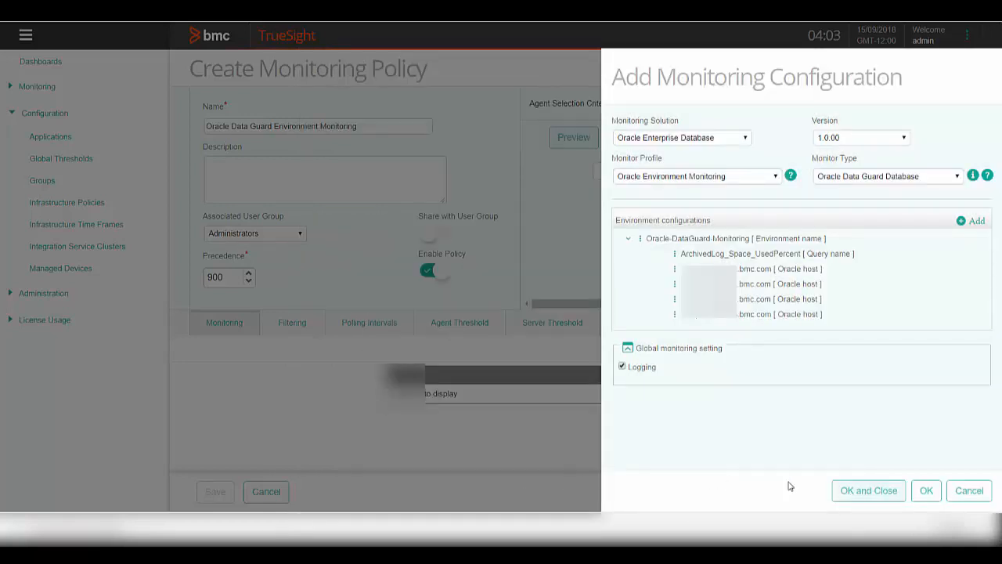
{"action": "left_click", "coordinate": [845, 495]}
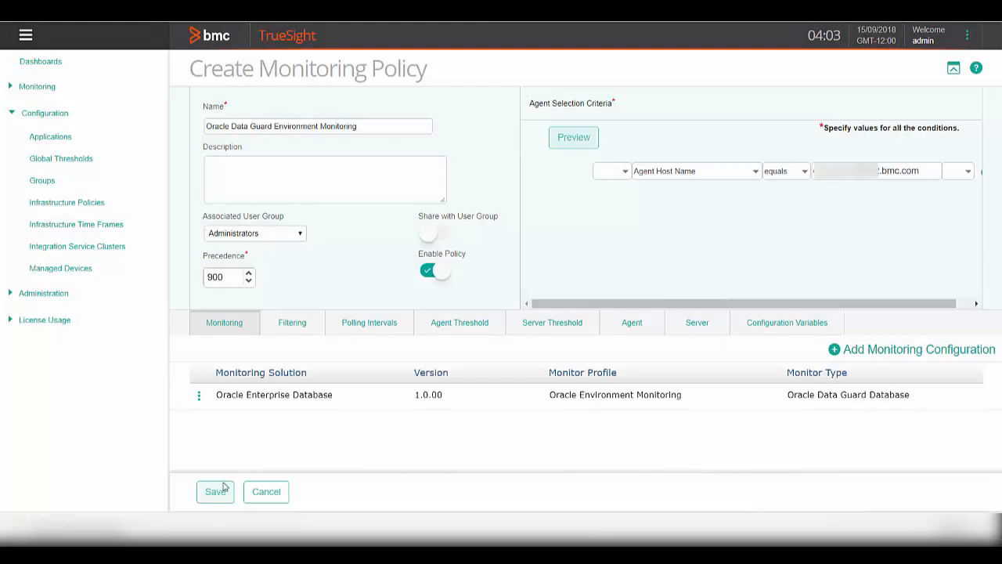
{"action": "left_click", "coordinate": [217, 491]}
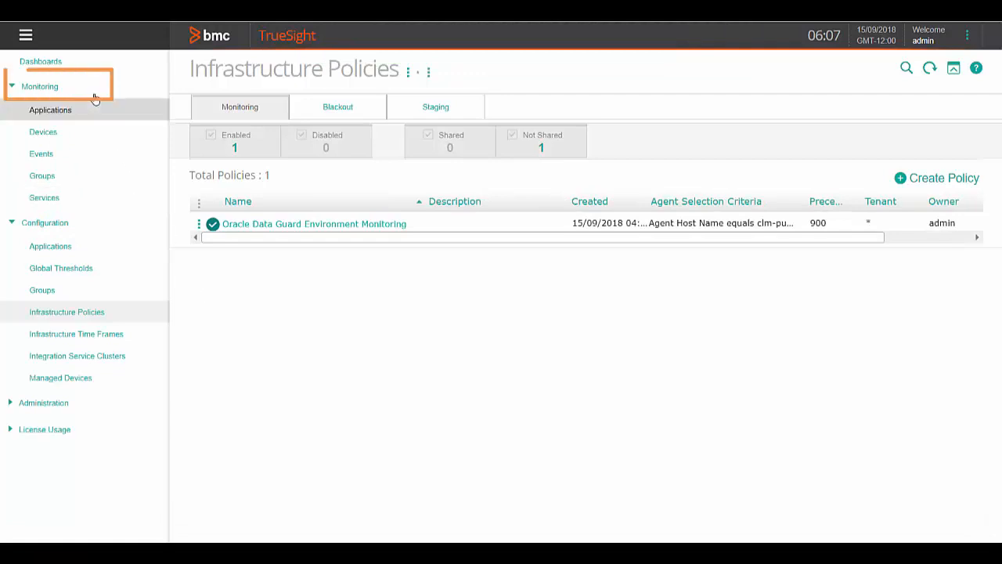
- View the performance overview of the koeorcl1 instance monitor on Database device 3 from the monitored devices
{"action": "left_click", "coordinate": [67, 133]}
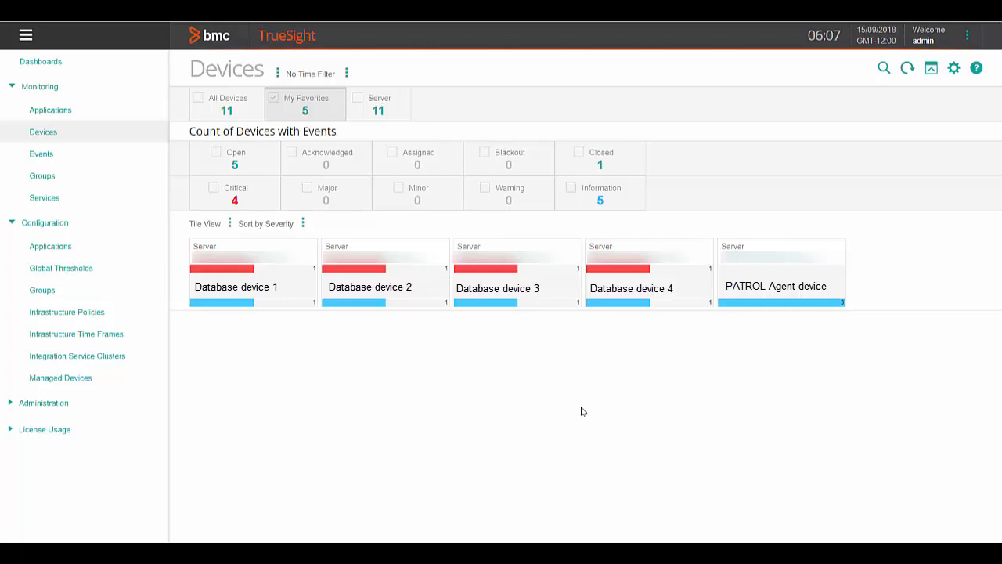
{"action": "left_click", "coordinate": [509, 265]}
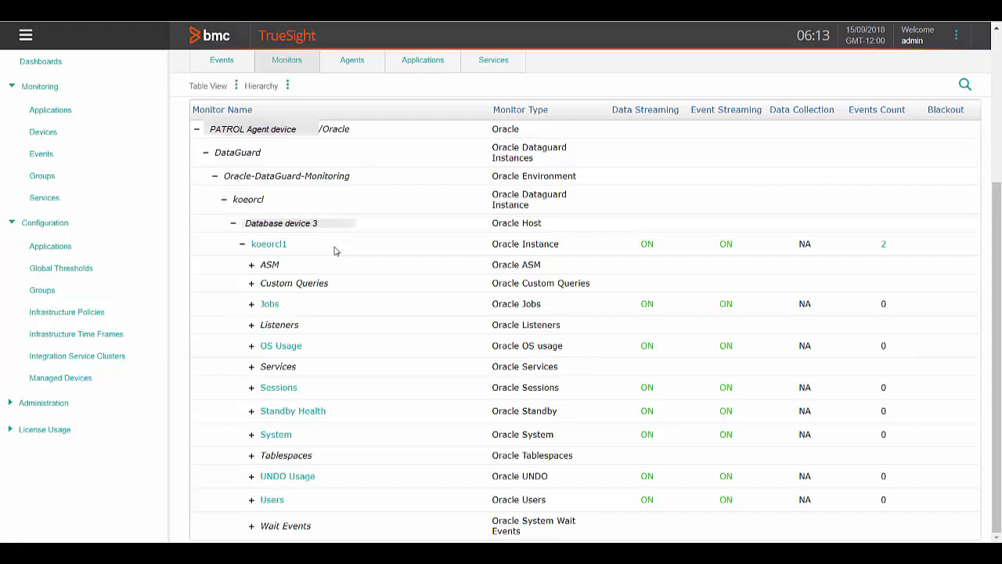
{"action": "left_click", "coordinate": [280, 243]}
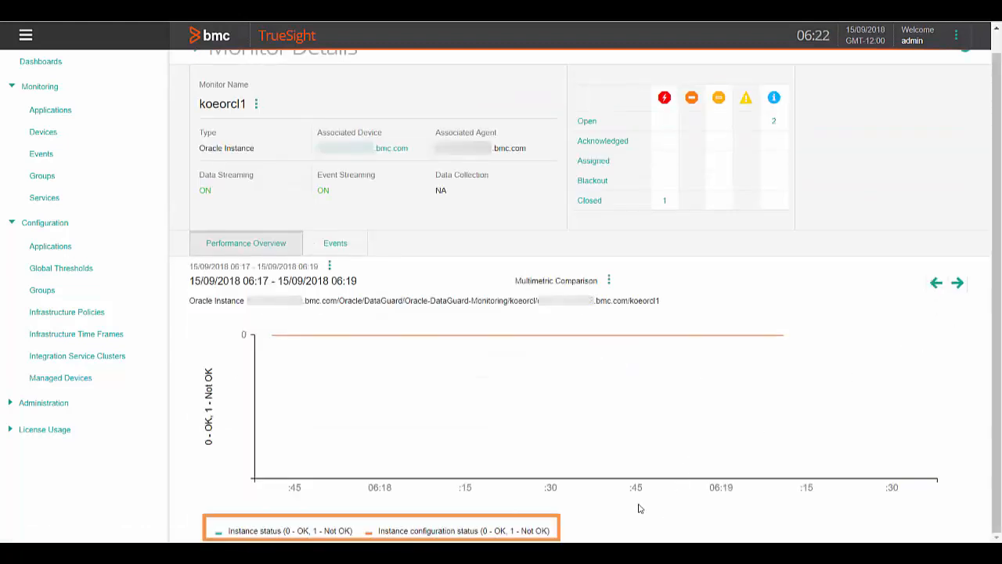
{"action": "mouse_move", "coordinate": [272, 341]}
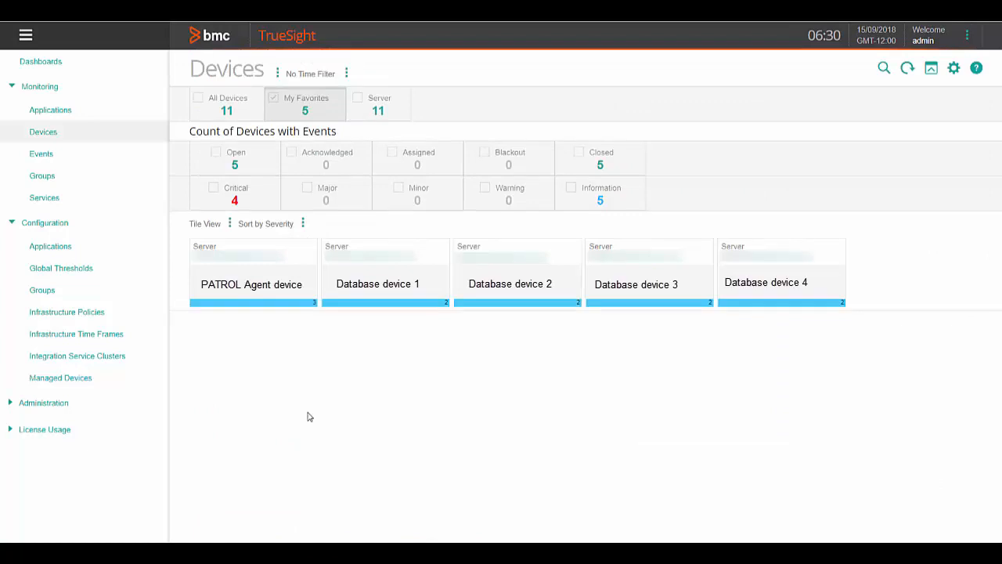
- View the performance overview of the Oracle-DataGuard-Monitoring environment monitor on the PATROL Agent device
{"action": "left_click", "coordinate": [231, 264]}
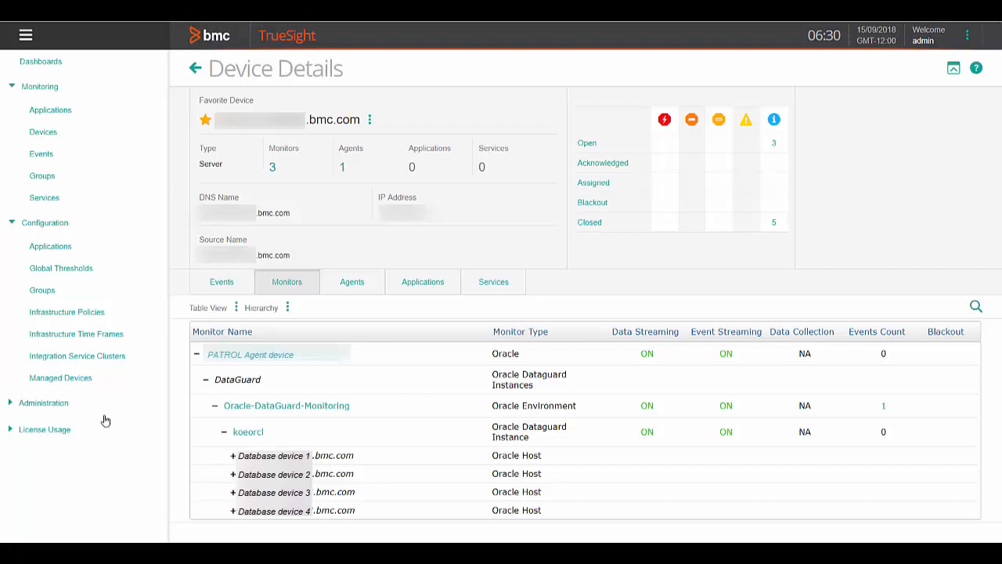
{"action": "left_click", "coordinate": [292, 405]}
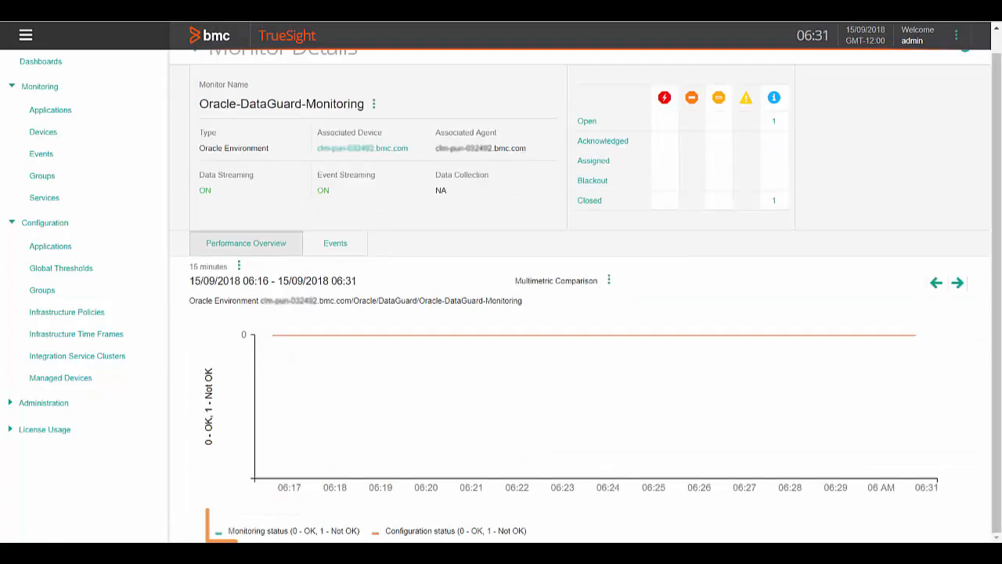